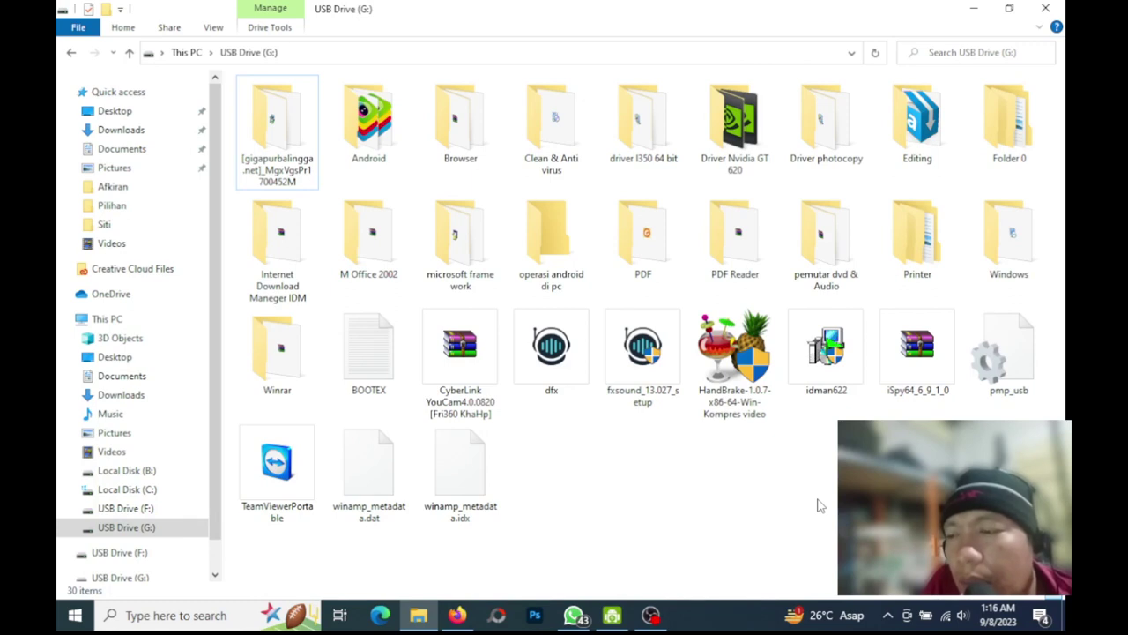
# Step: Run the HandBrake-1.0.7-x86-64-Win- Kompres video installer as administrator and complete the setup in C:\Program Files\HandBrake
pyautogui.click(734, 353)
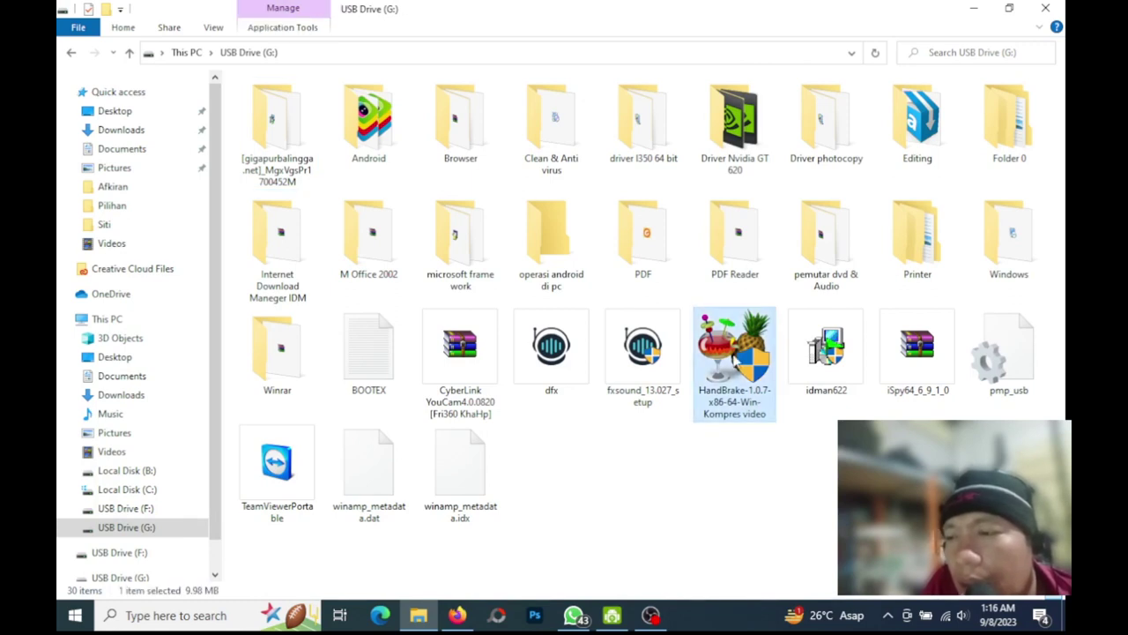
pyautogui.rightClick(734, 351)
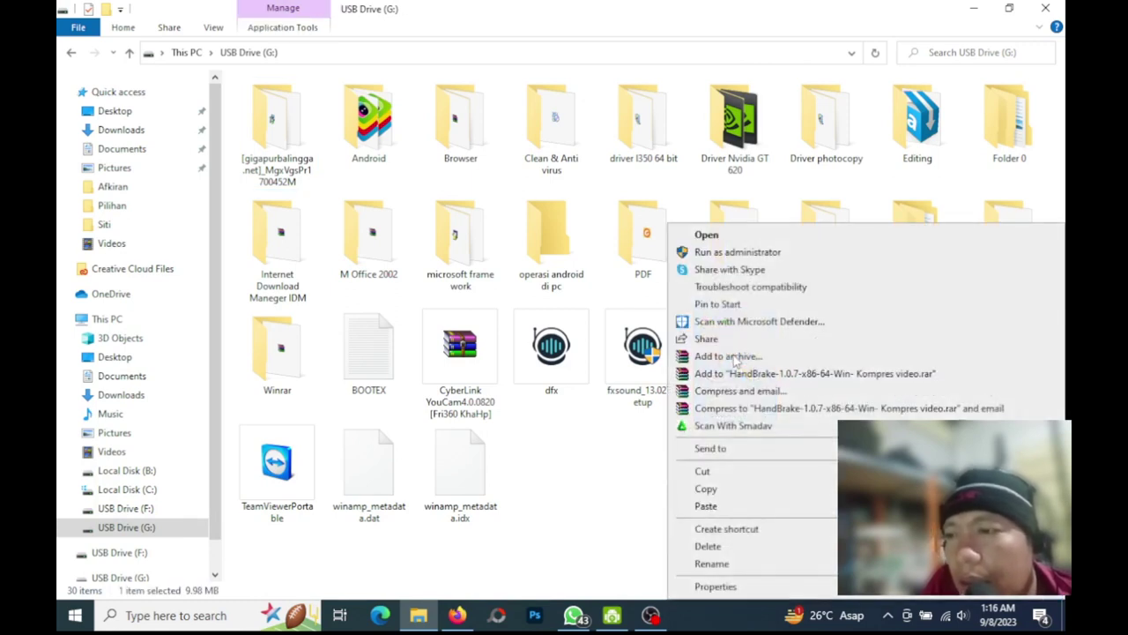
pyautogui.click(775, 256)
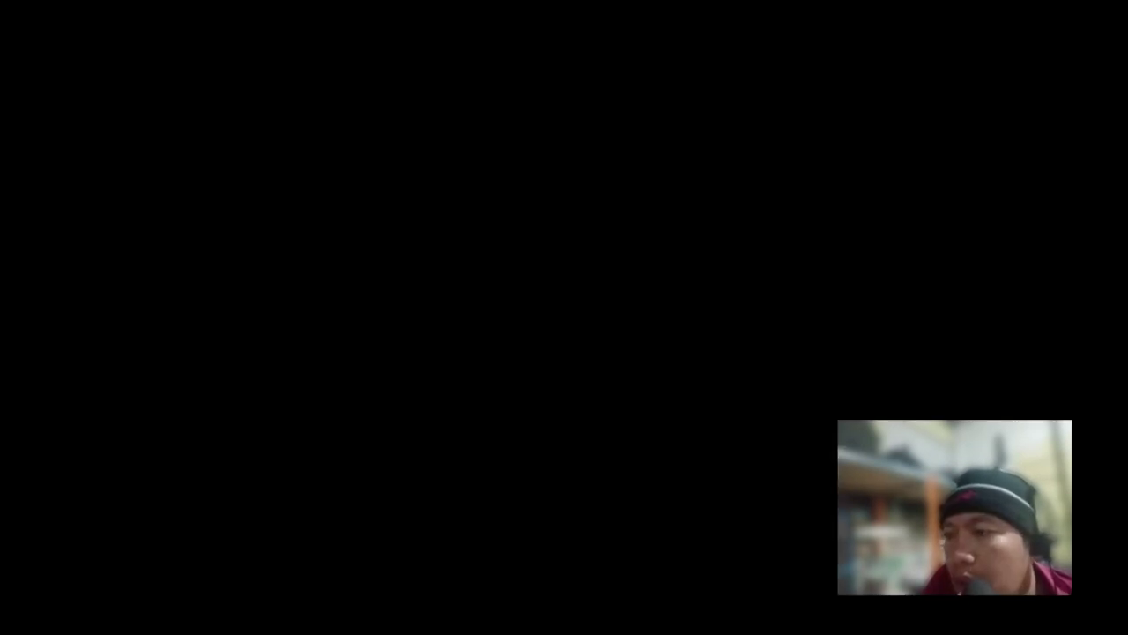
pyautogui.click(501, 429)
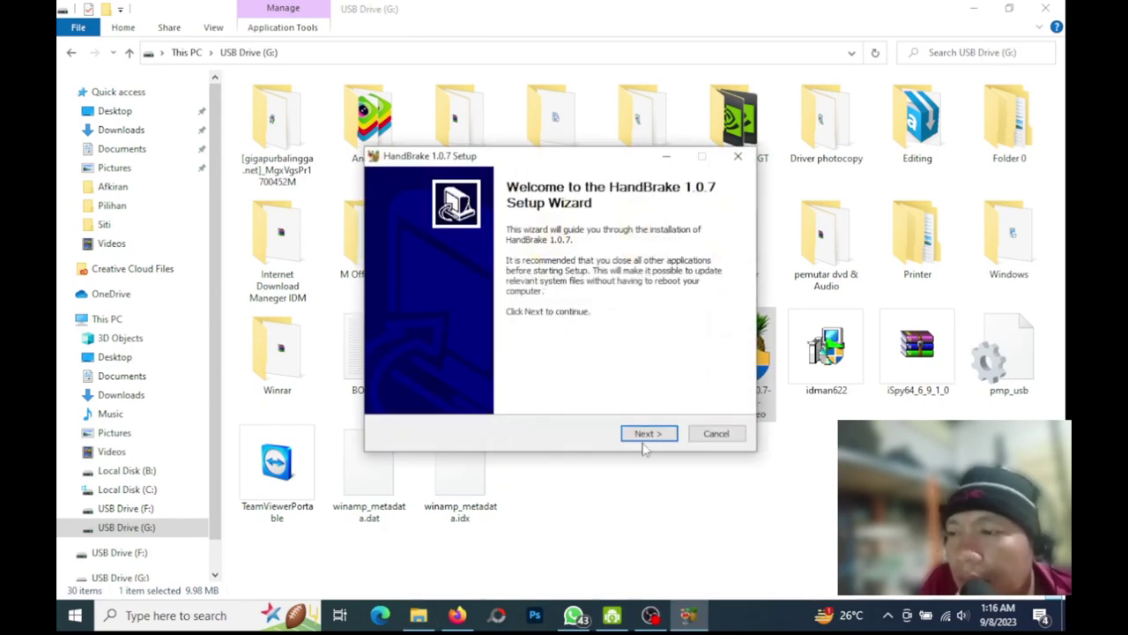
pyautogui.click(650, 433)
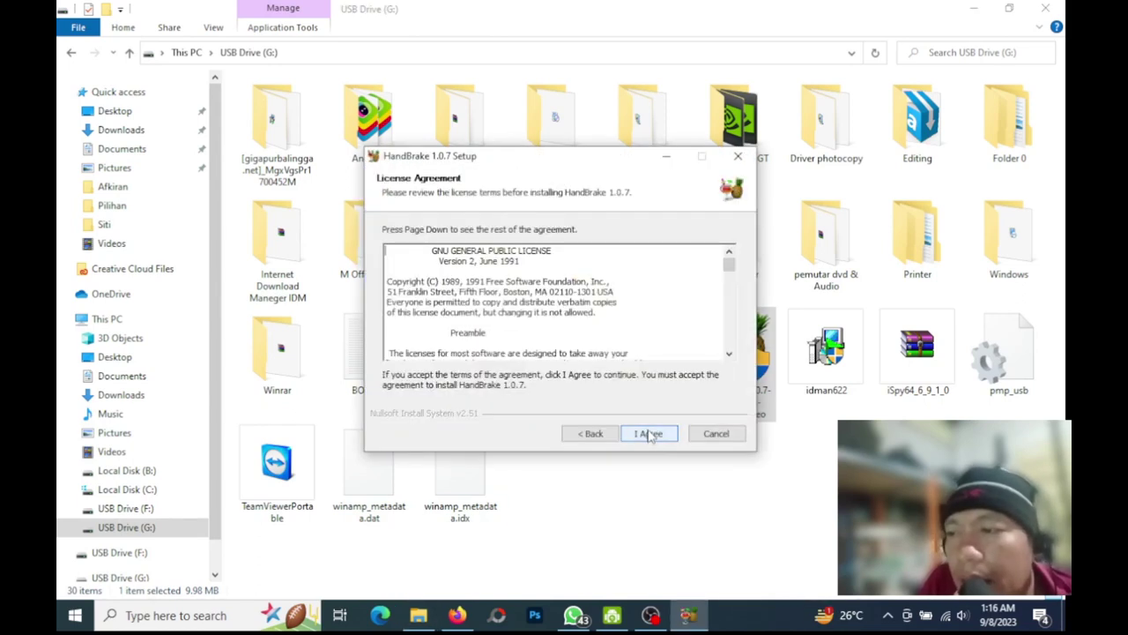
pyautogui.click(650, 433)
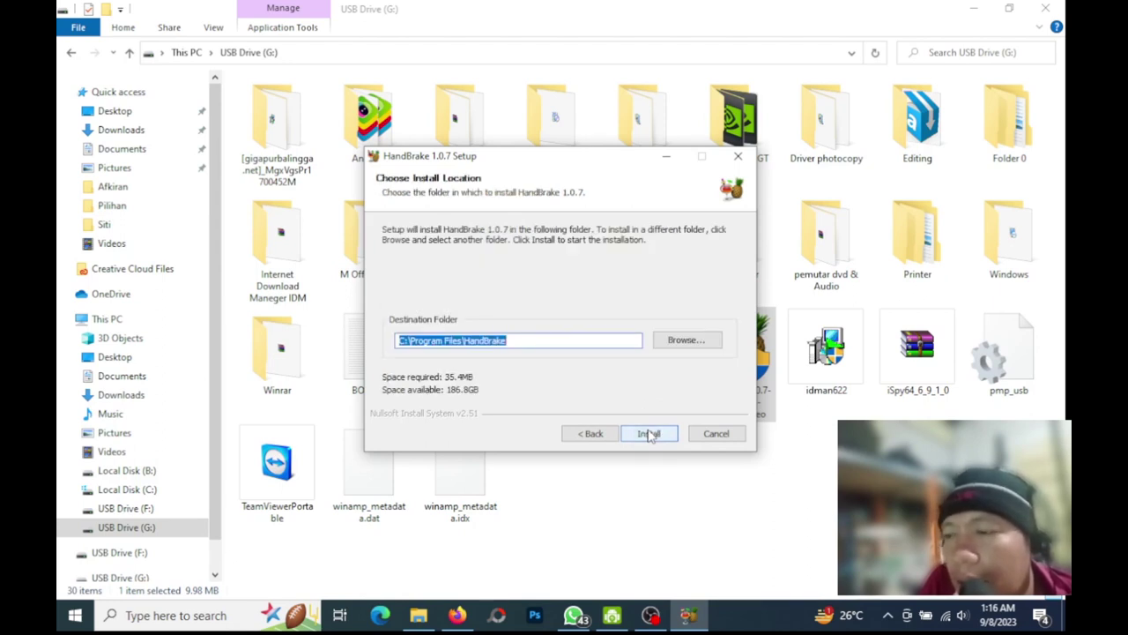
pyautogui.click(650, 433)
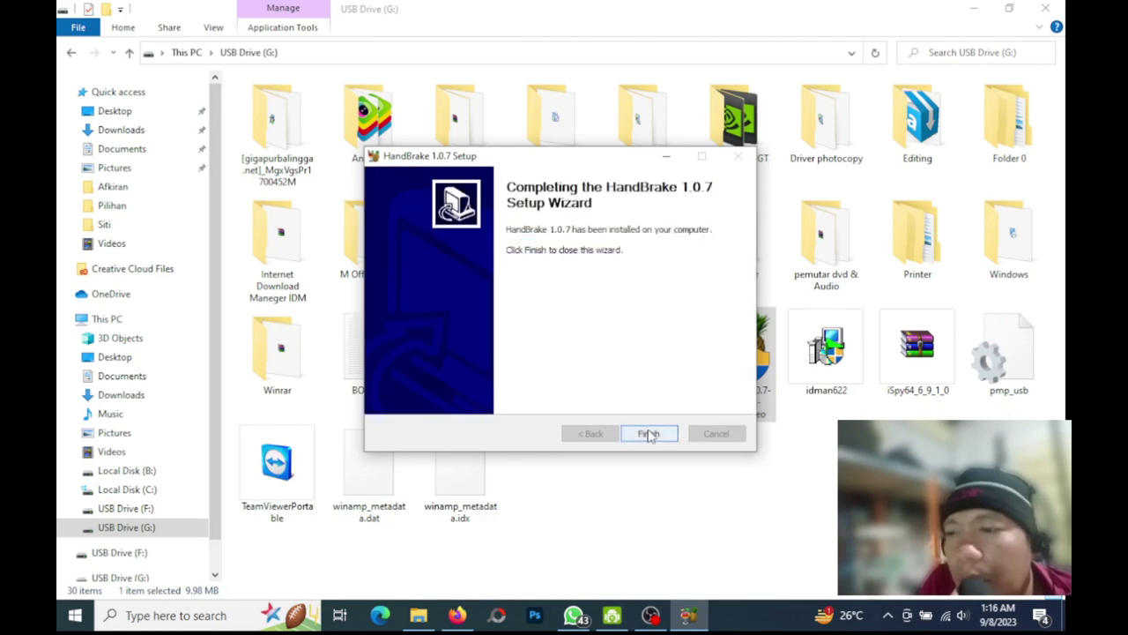
pyautogui.click(650, 433)
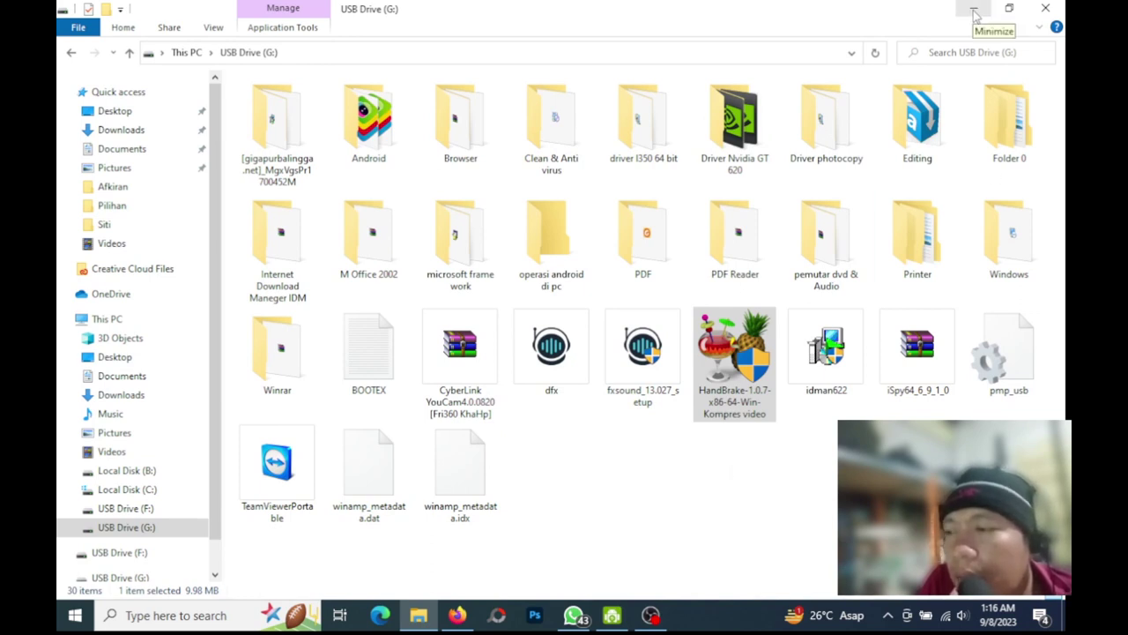
# Step: Launch HandBrake and load the single video file Disc 1 from the VIDEOM SUNAT folder on Local Disk (B:) as the source
pyautogui.click(80, 616)
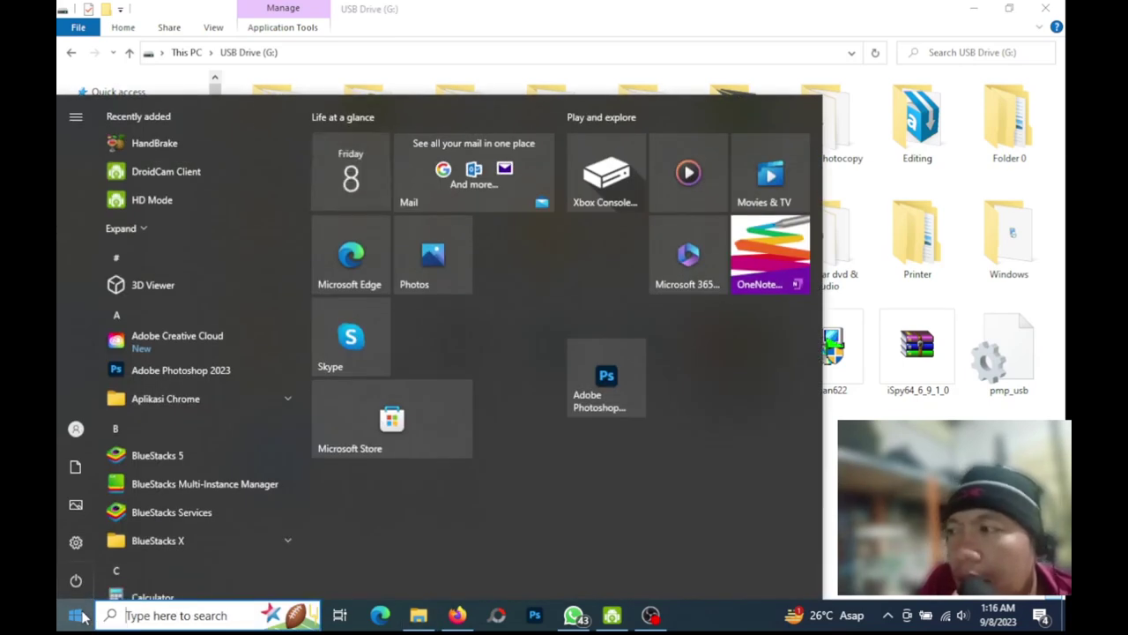
pyautogui.click(242, 149)
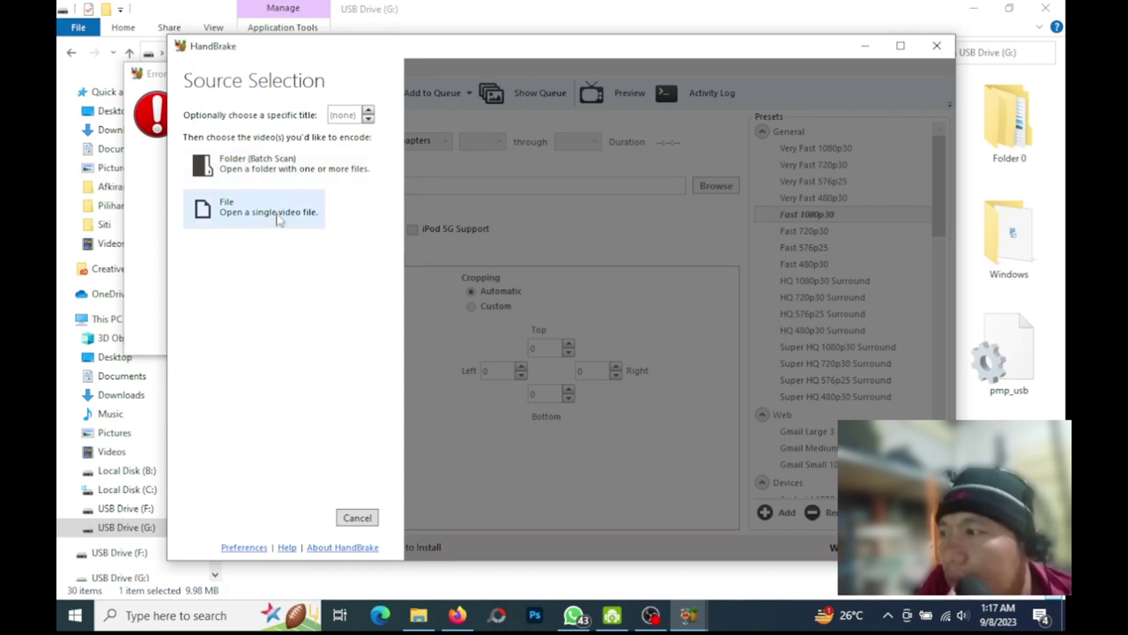
pyautogui.click(278, 216)
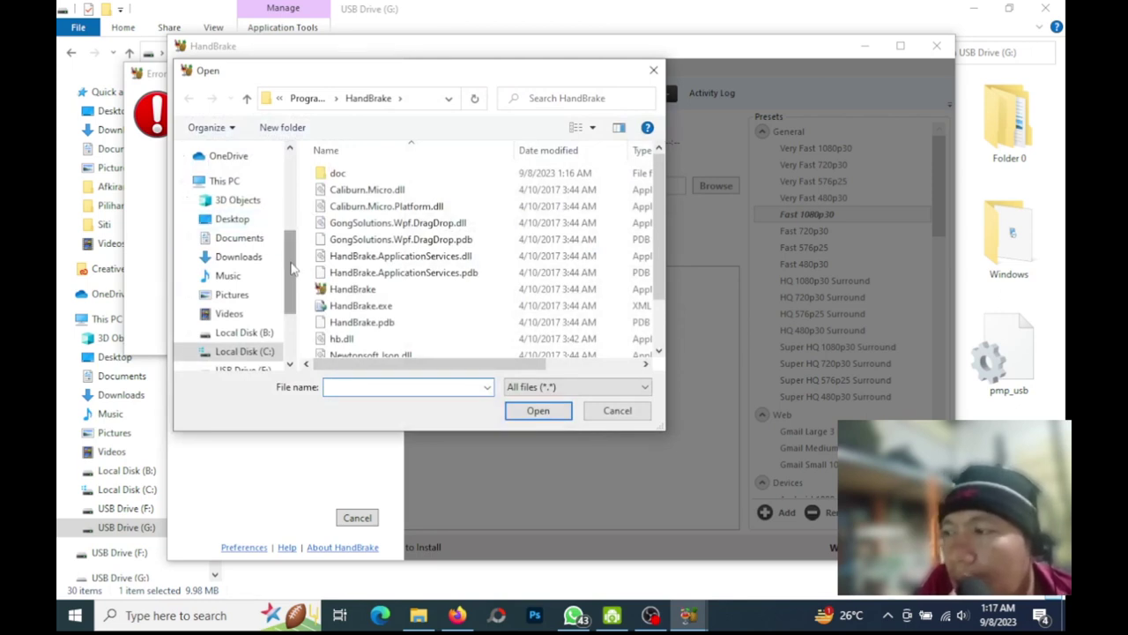
pyautogui.moveTo(294, 269); pyautogui.dragTo(294, 301)
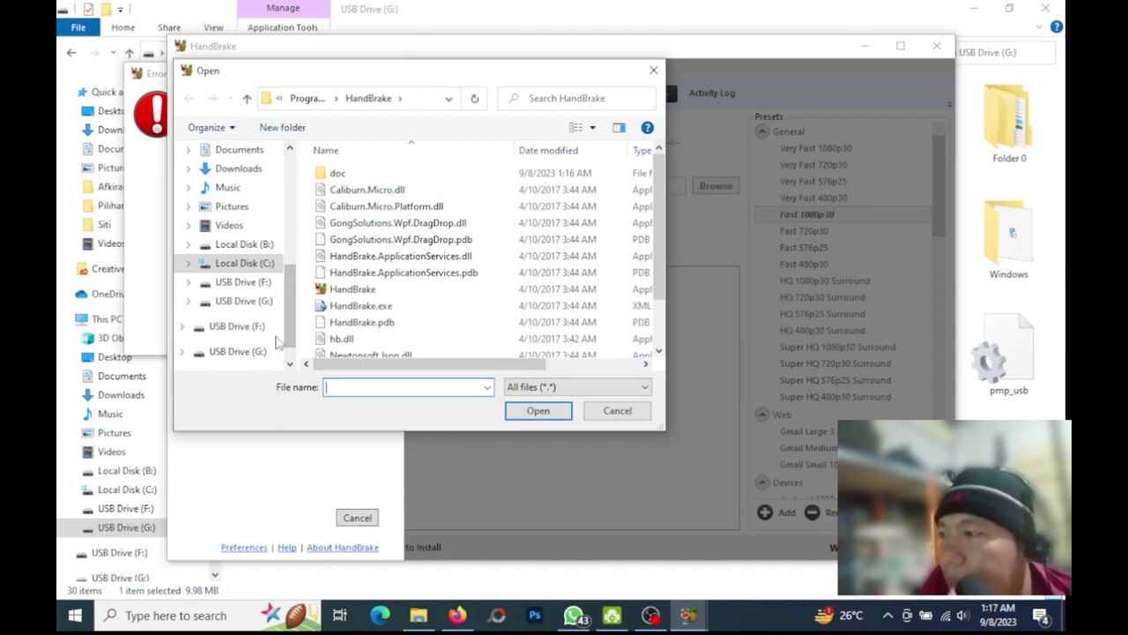
pyautogui.click(263, 246)
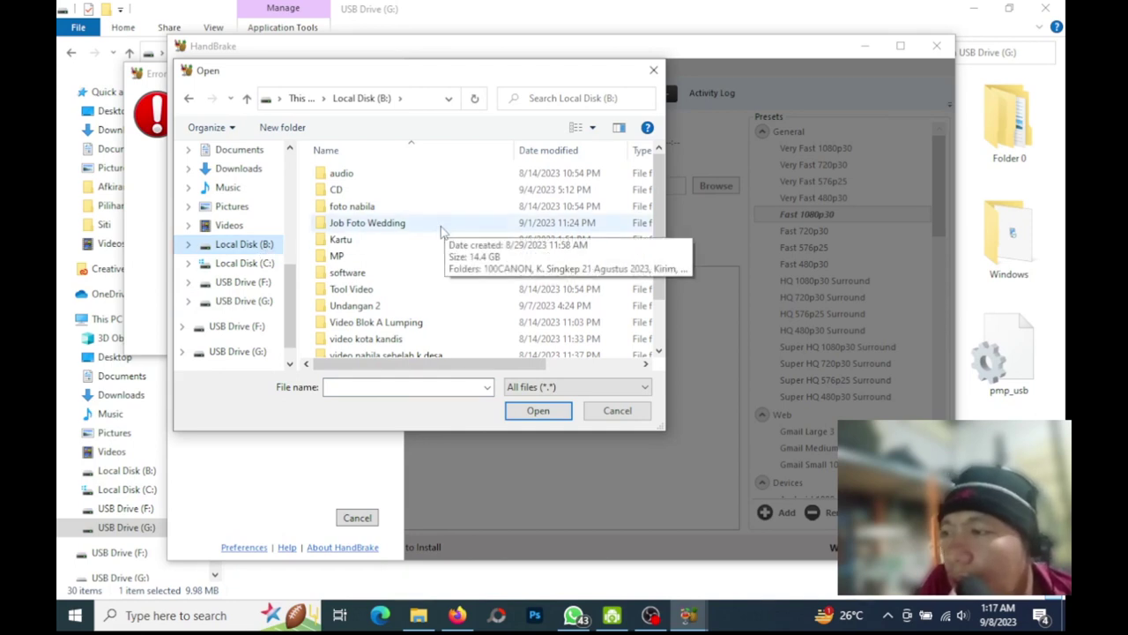
pyautogui.scroll(-1, 656, 260)
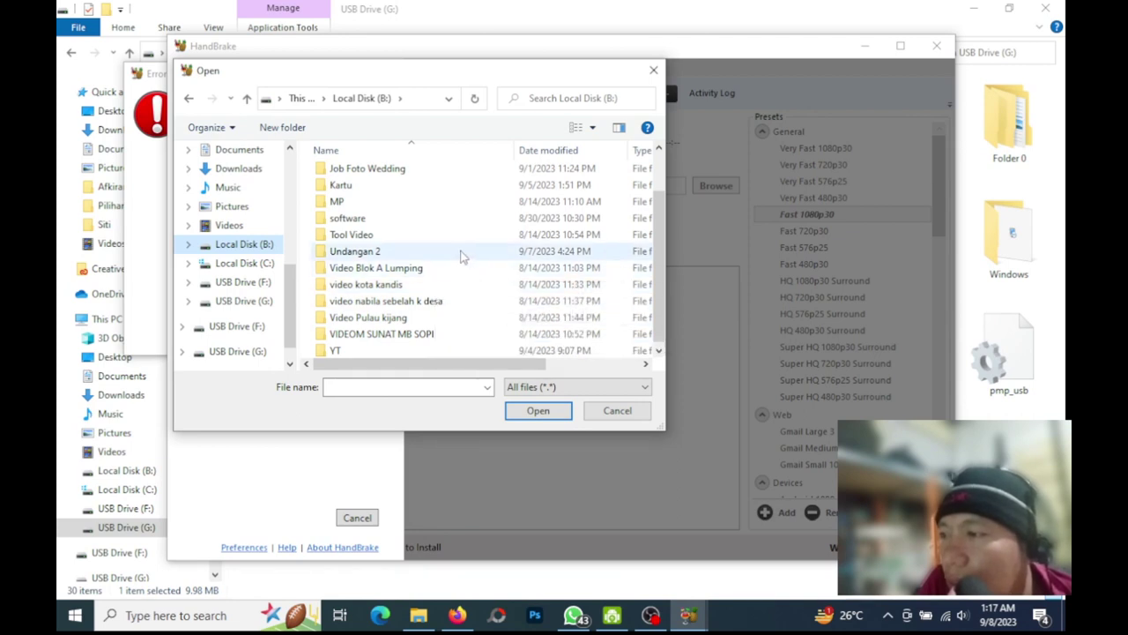
pyautogui.doubleClick(423, 335)
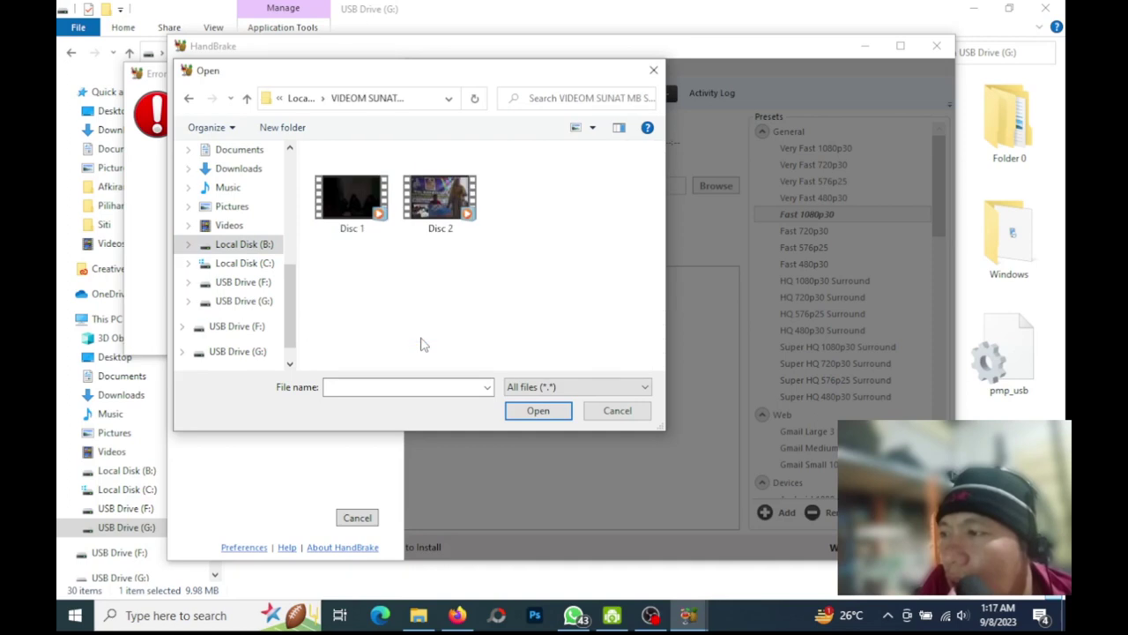
pyautogui.click(366, 225)
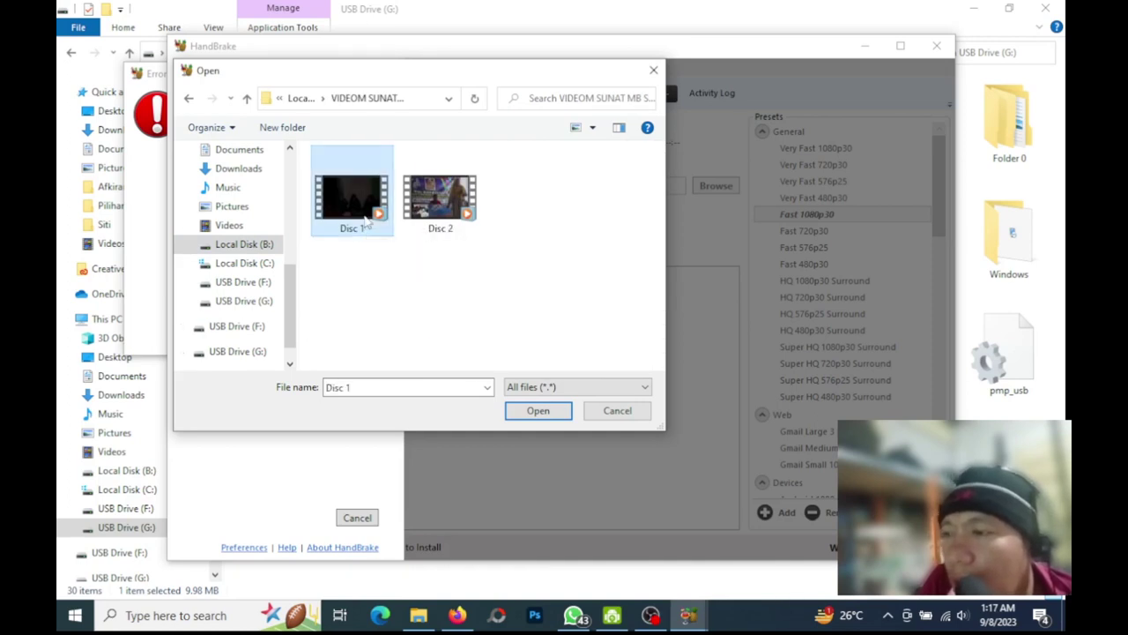
pyautogui.click(538, 410)
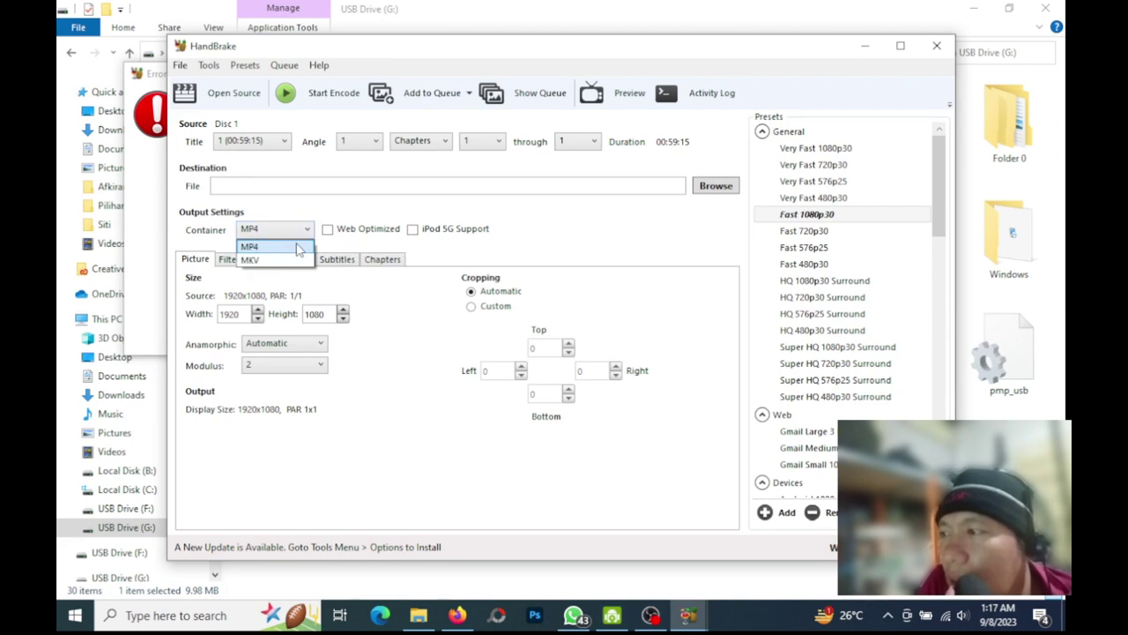
# Step: Configure the output as a Web Optimized MP4 with the H.264 (x264) video codec
pyautogui.click(298, 248)
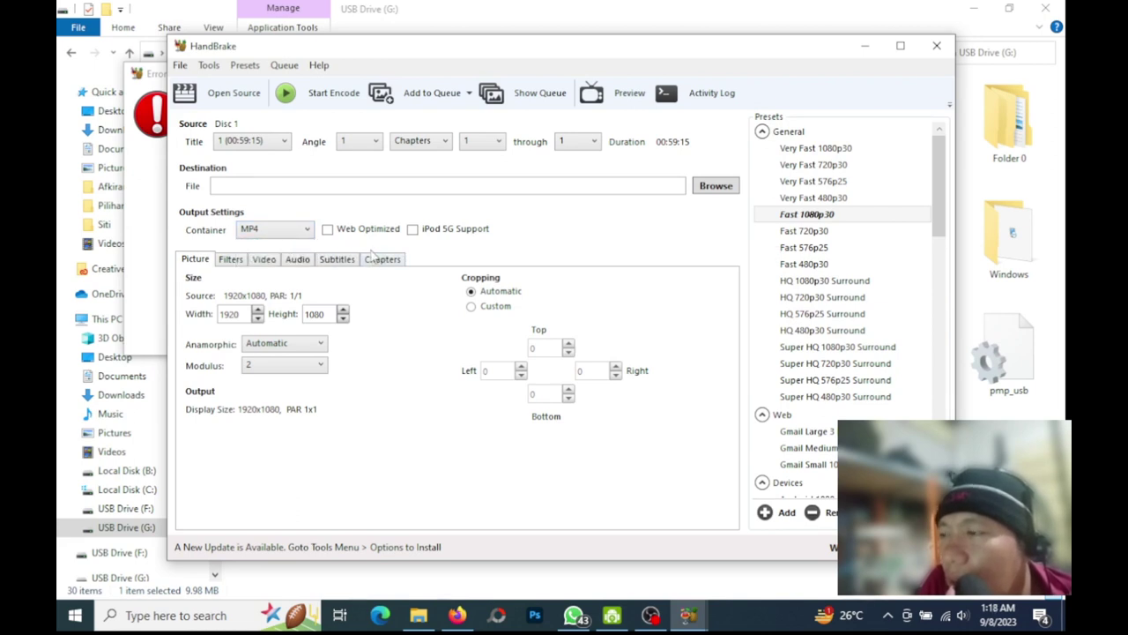
pyautogui.click(327, 230)
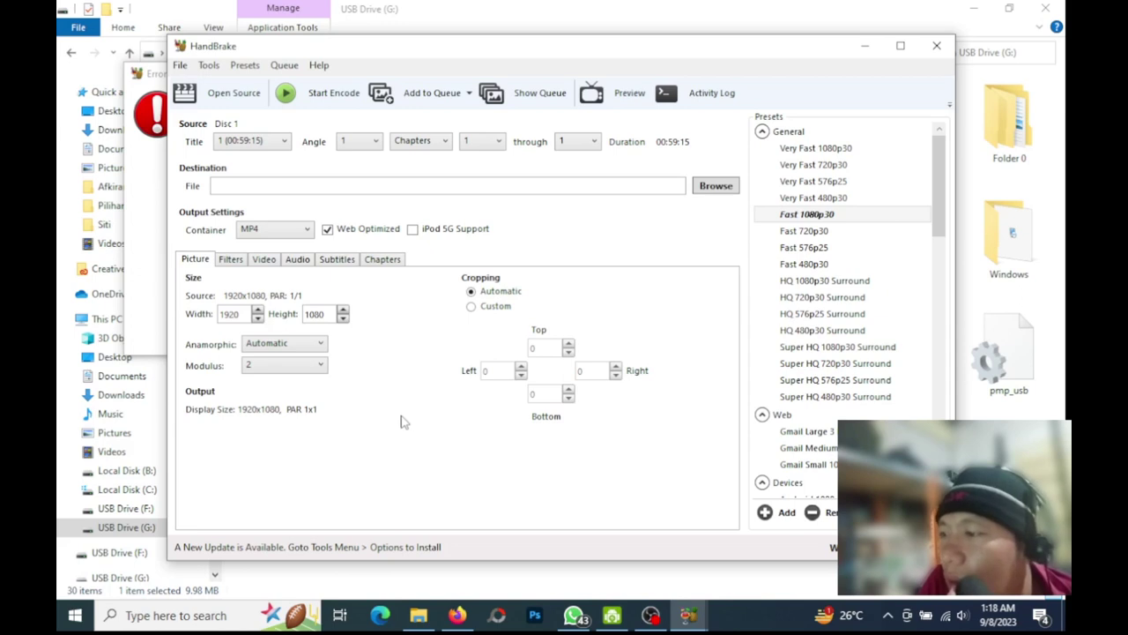
pyautogui.click(232, 263)
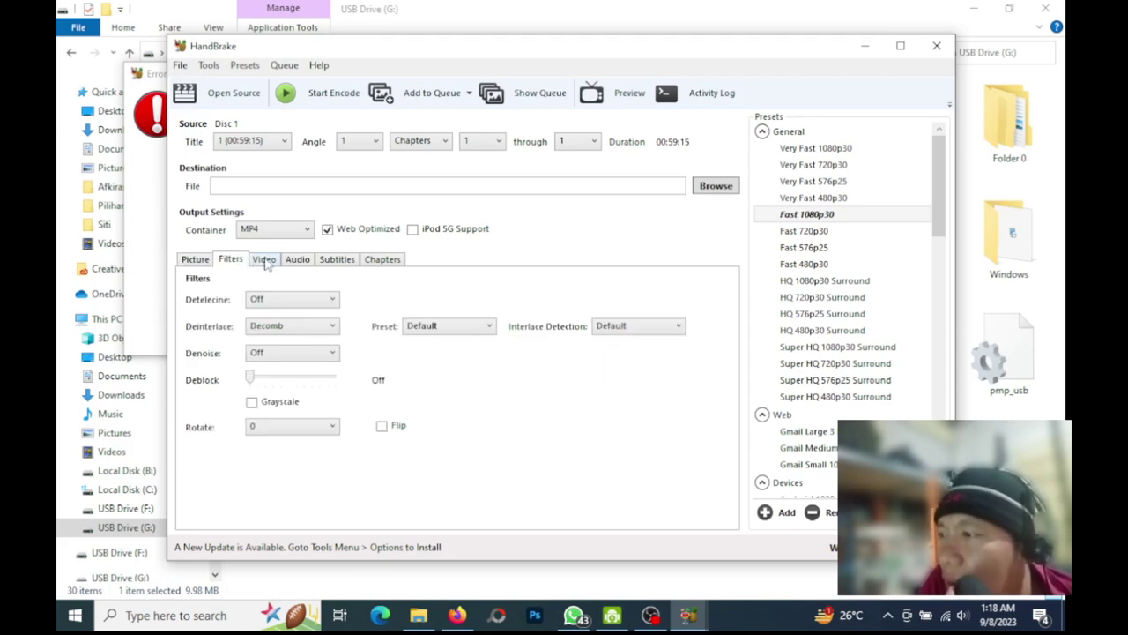
pyautogui.click(266, 263)
pyautogui.click(326, 304)
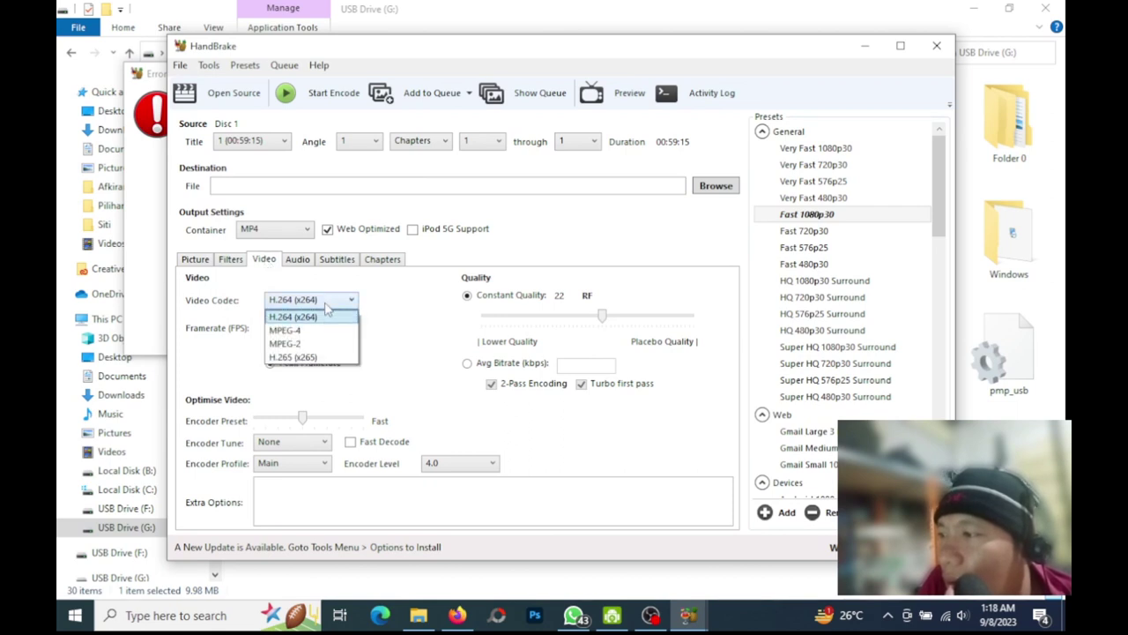
pyautogui.click(328, 319)
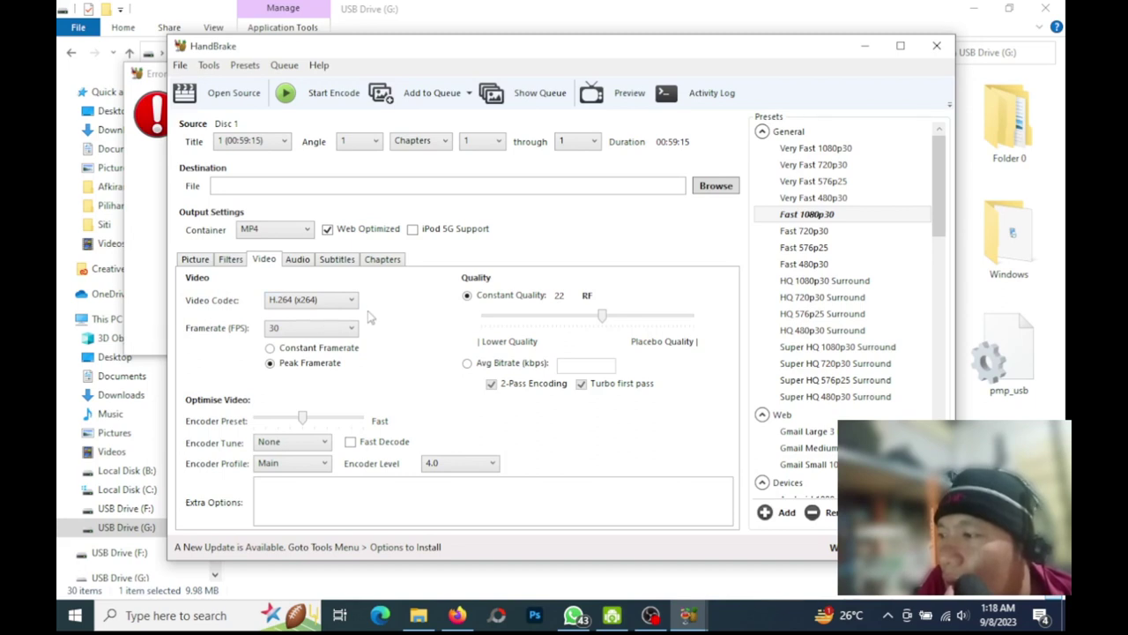
# Step: Set the destination file to 123 as mp4 in the source video's folder and start the encode
pyautogui.click(900, 45)
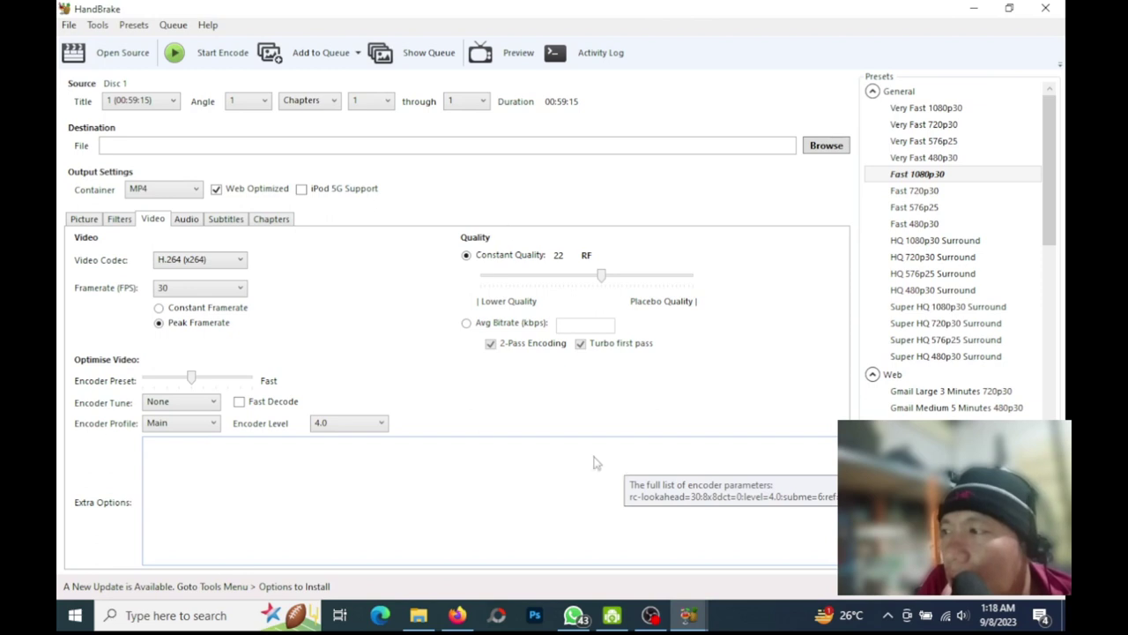
pyautogui.click(824, 148)
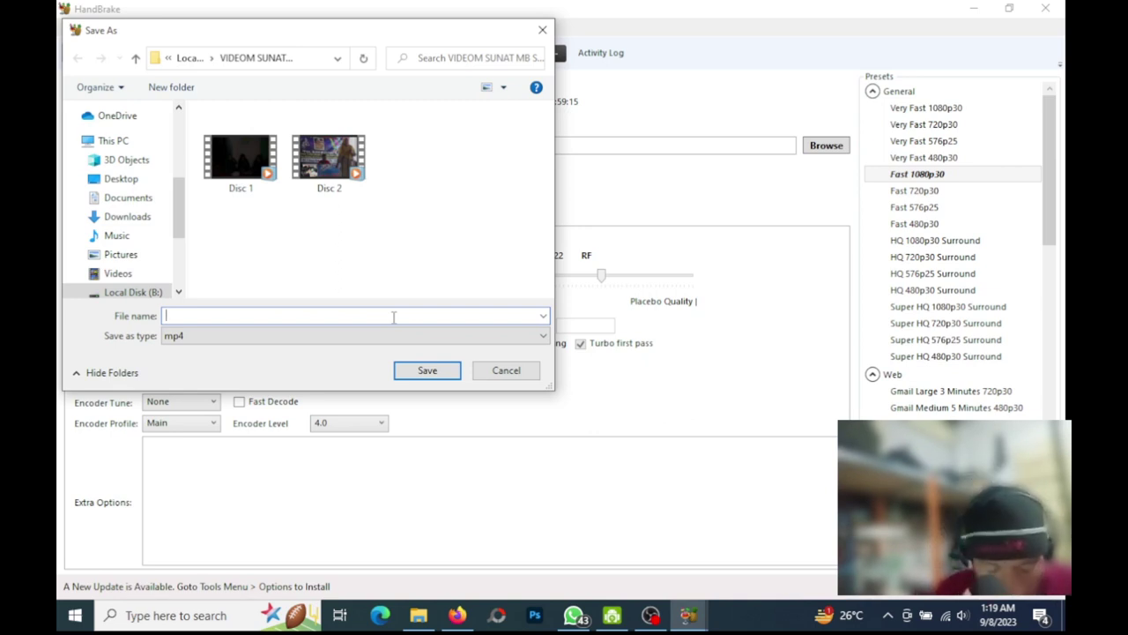
pyautogui.write('123')
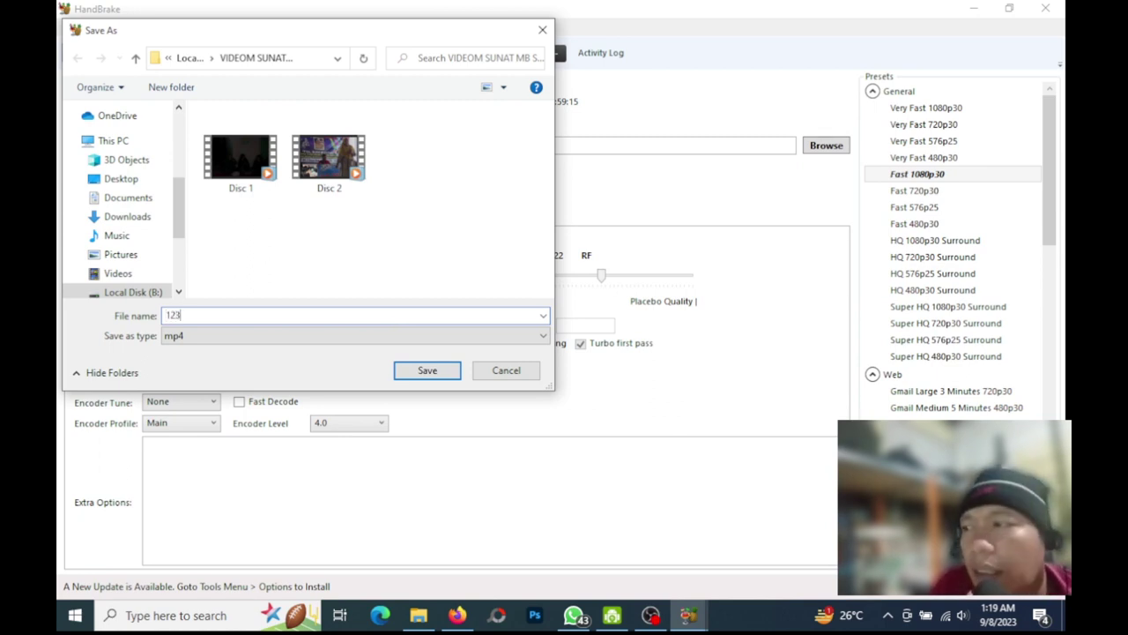
pyautogui.click(447, 373)
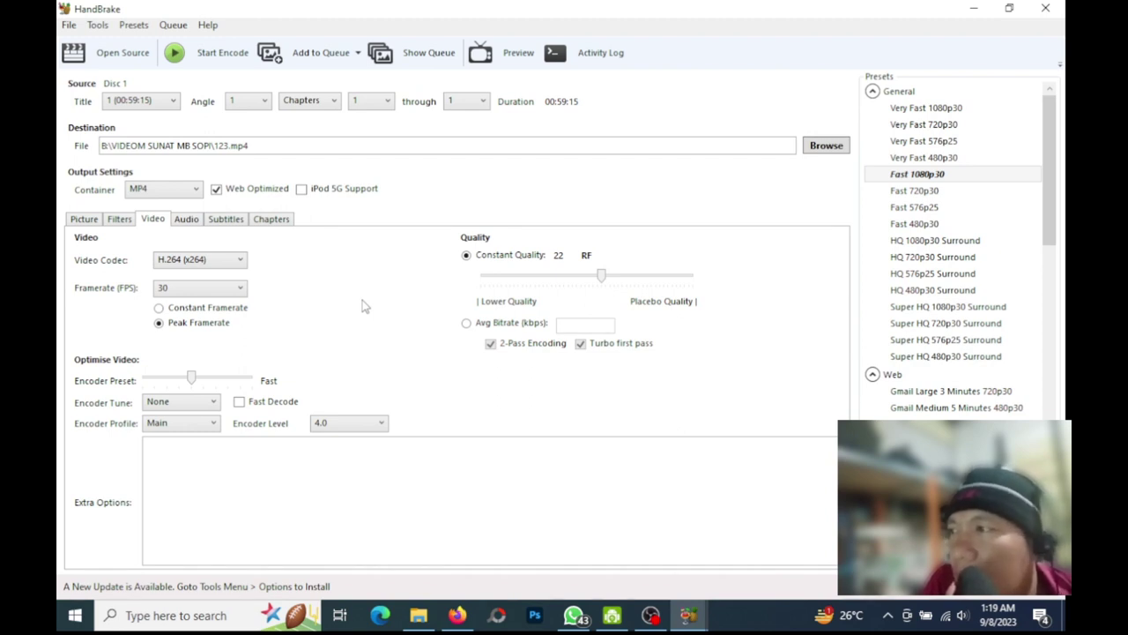
pyautogui.click(224, 68)
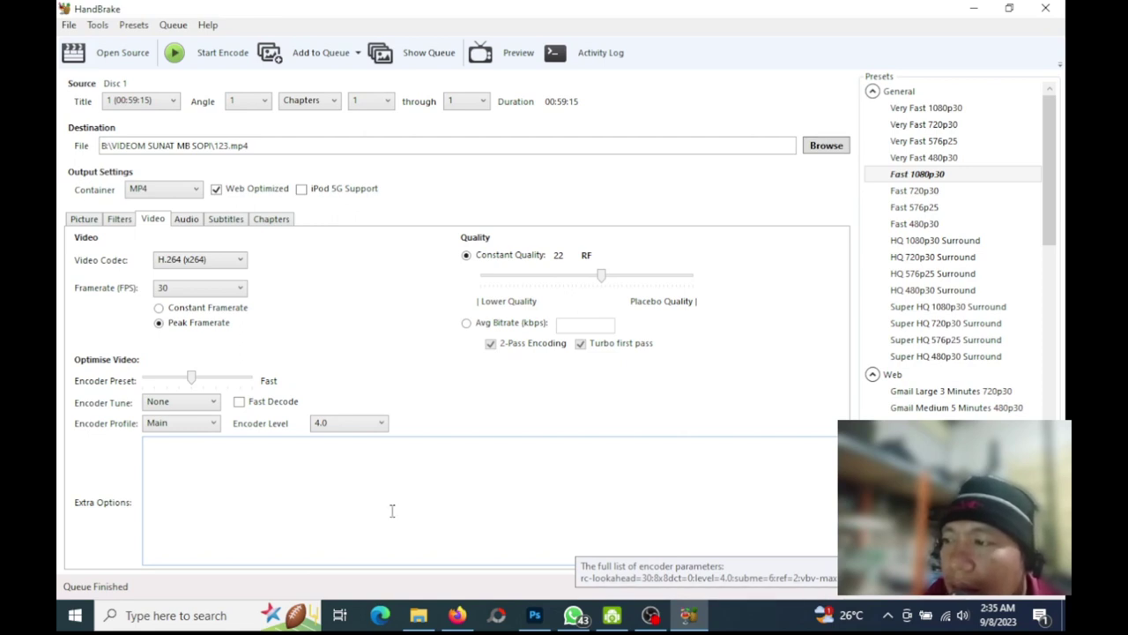
# Step: Switch to File Explorer, compare the file details of 123 and Disc 1 in the VIDEOM SUNAT folder on Local Disk (B:), and play 123
pyautogui.click(423, 620)
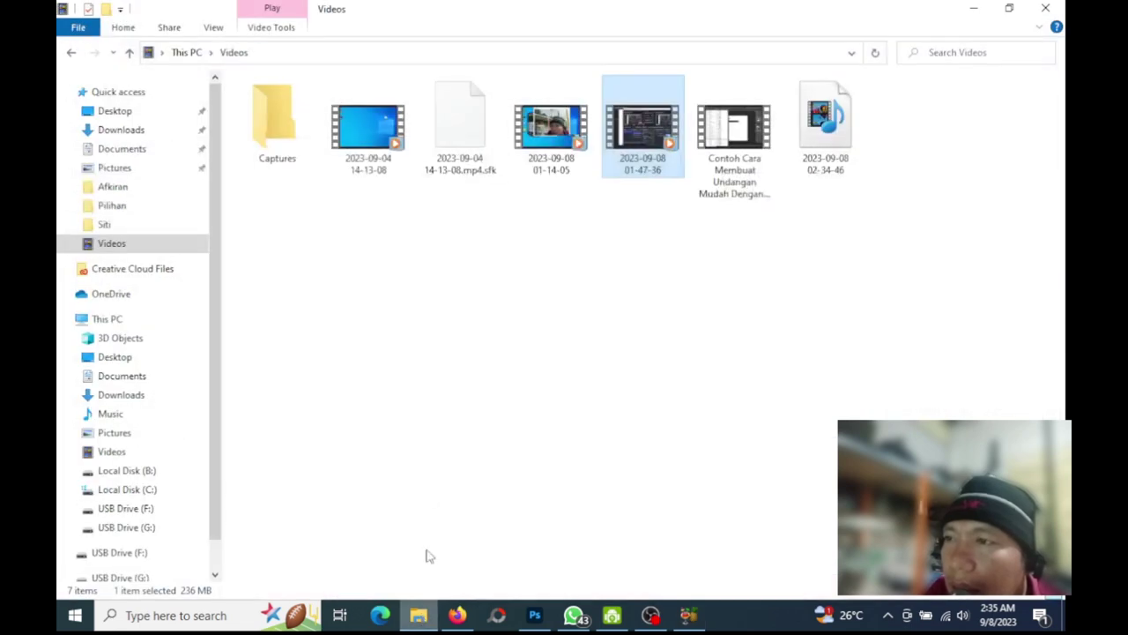
pyautogui.click(458, 435)
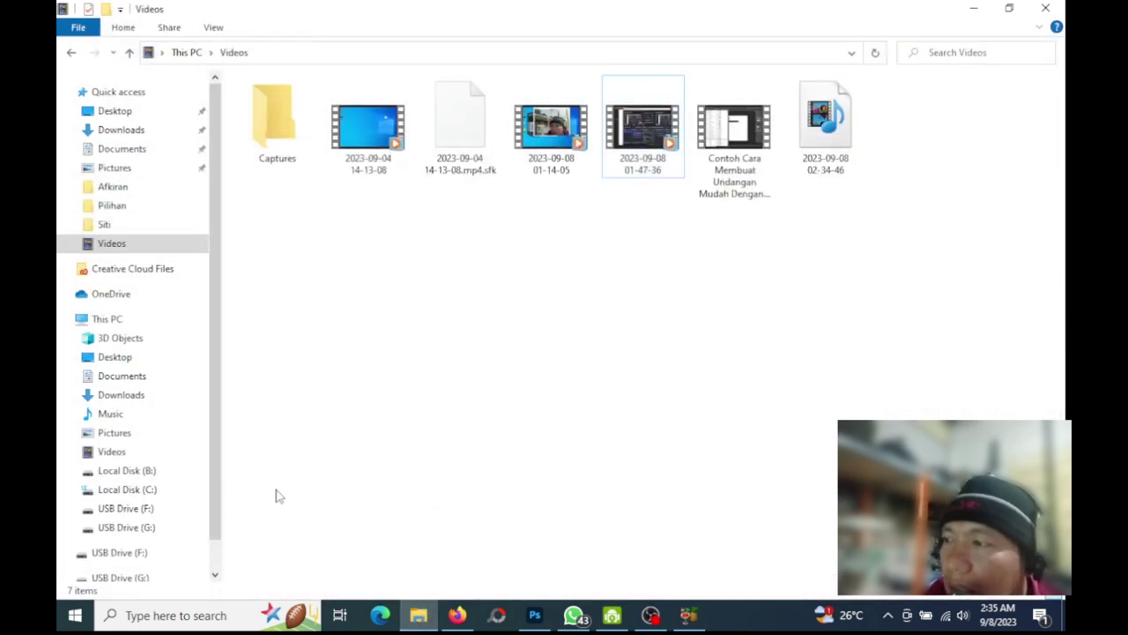
pyautogui.click(128, 471)
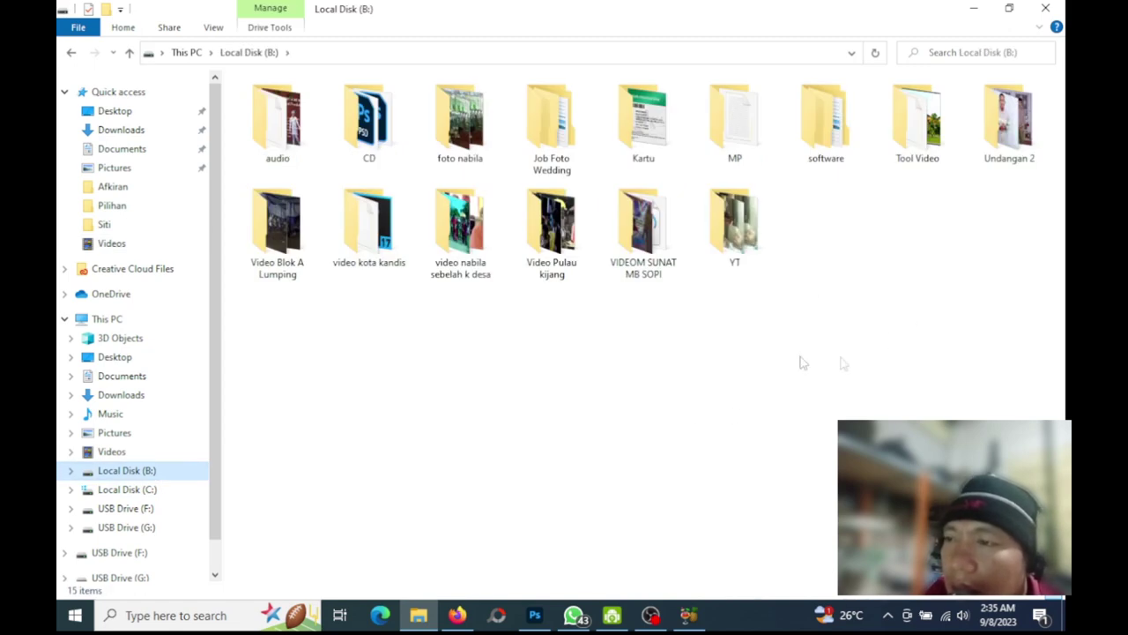
pyautogui.doubleClick(642, 231)
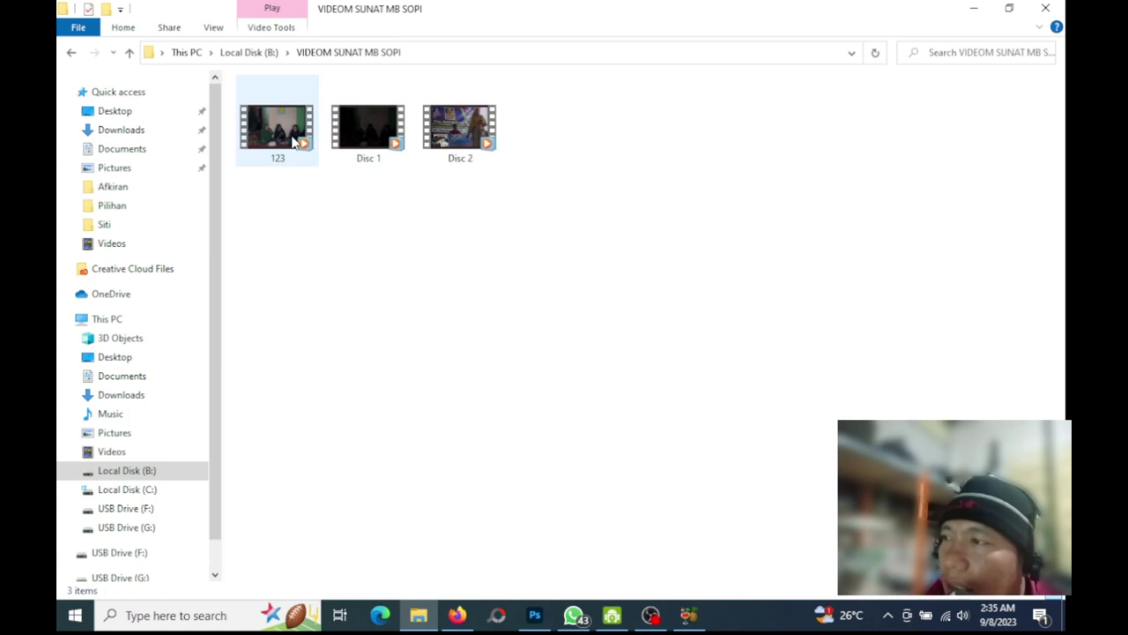
pyautogui.moveTo(294, 141)
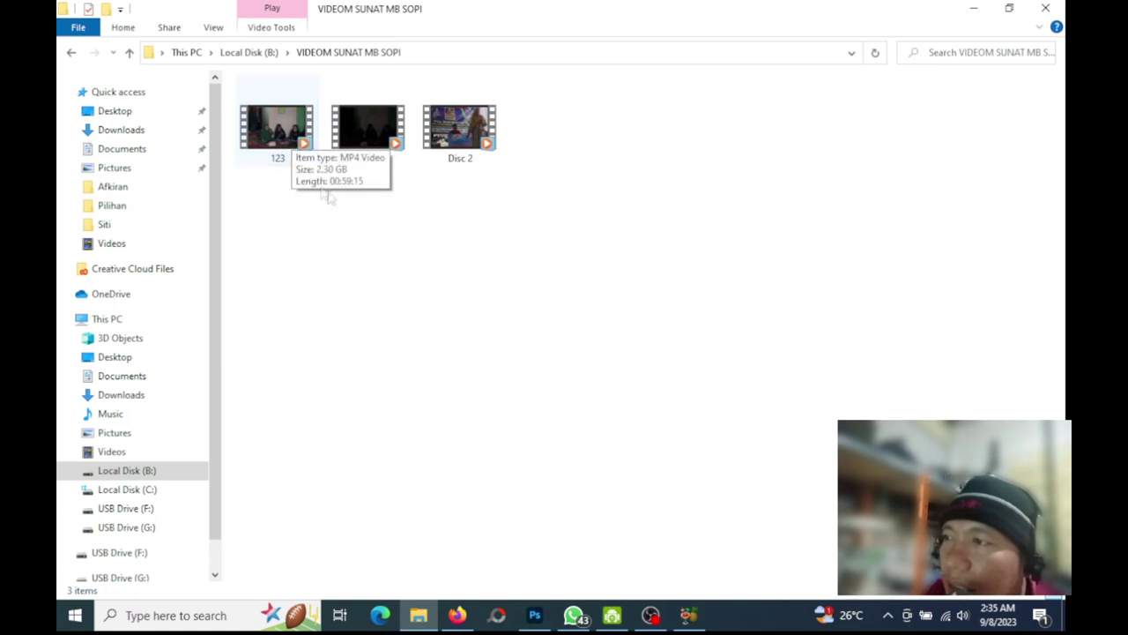
pyautogui.moveTo(391, 148)
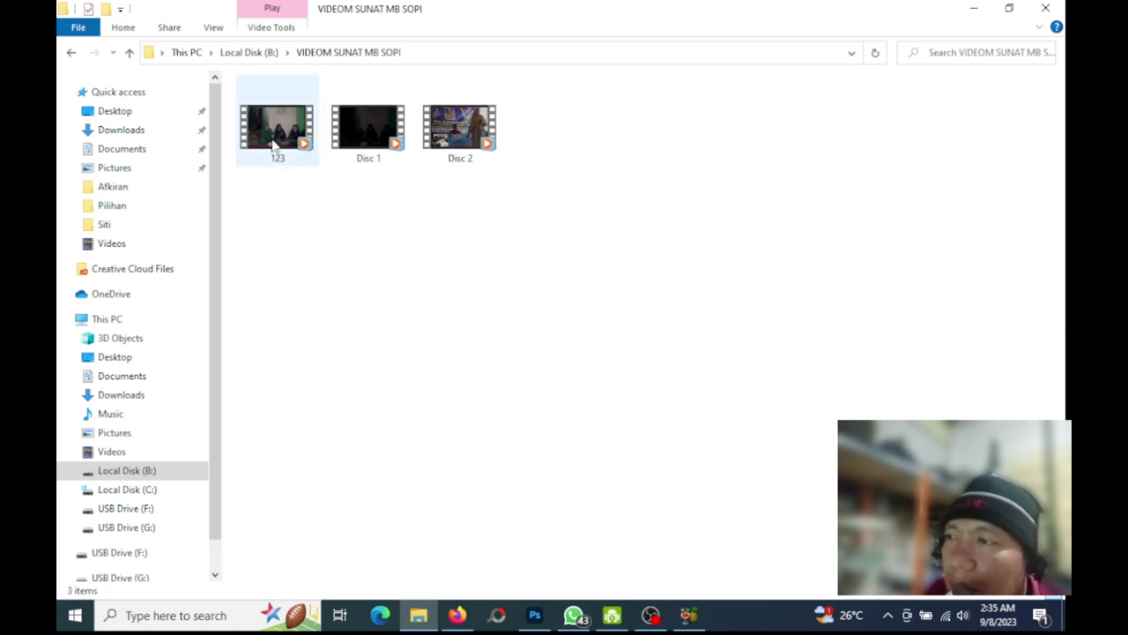
pyautogui.moveTo(274, 146)
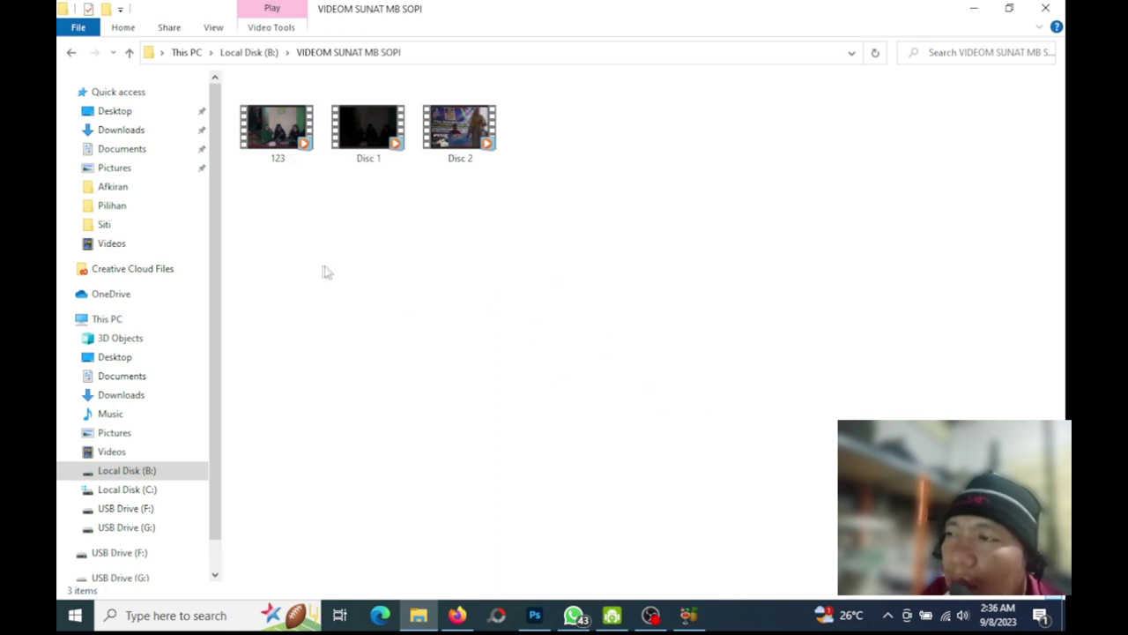
pyautogui.doubleClick(286, 144)
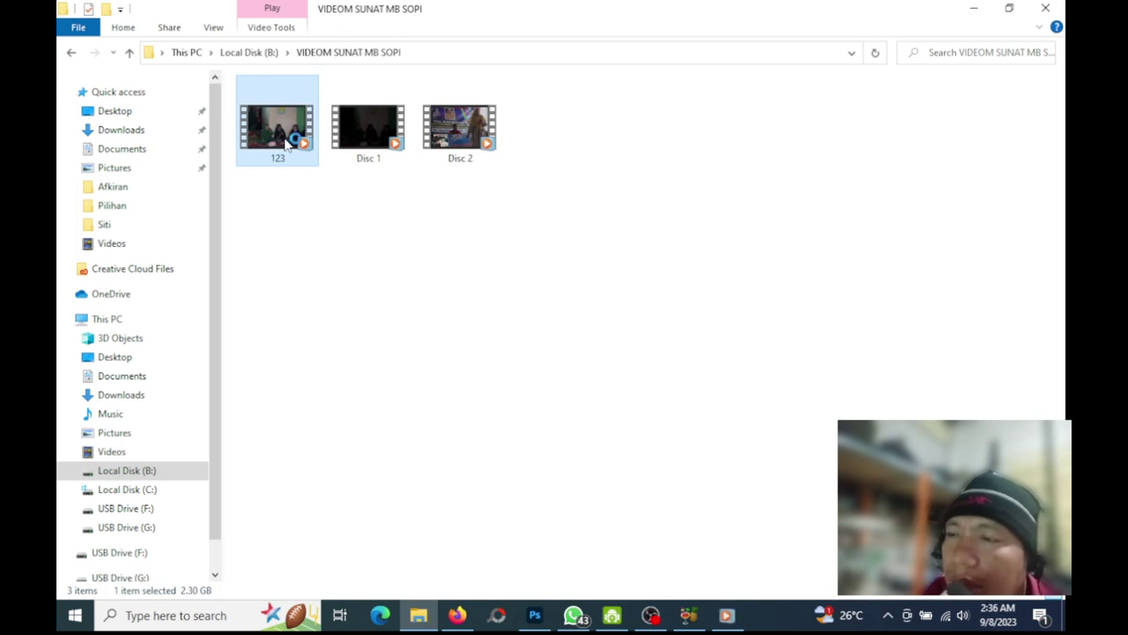